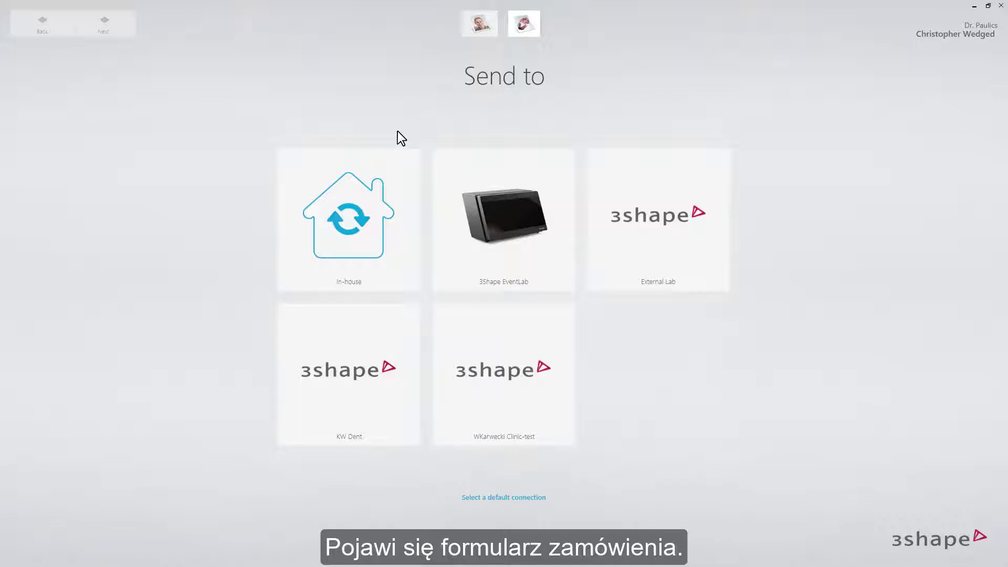
Send the order to 3Shape EventLab and assign a Screw Retained Crown to upper teeth 14 and 16.
{"action": "left_click", "coordinate": [479, 163]}
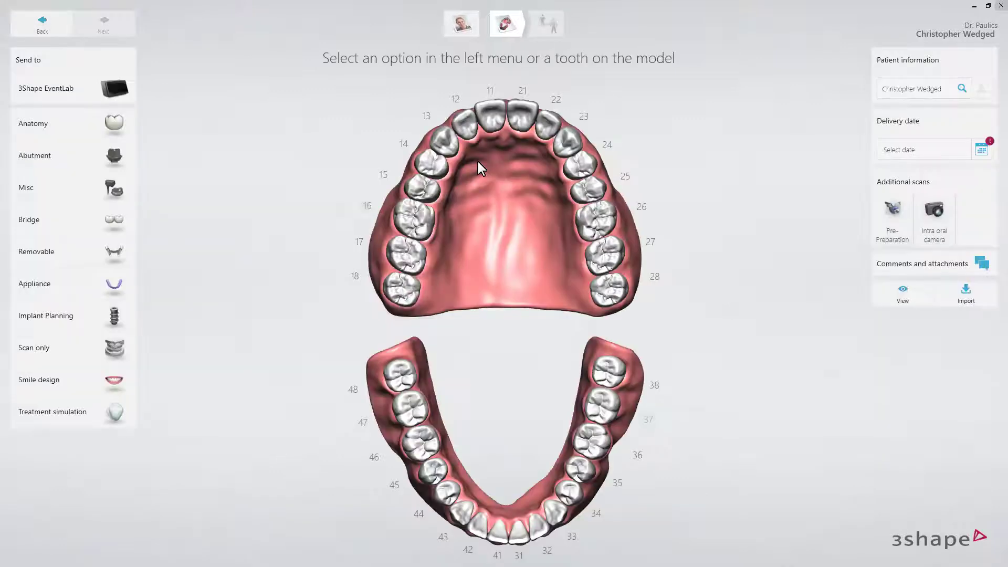
{"action": "left_click", "coordinate": [431, 164]}
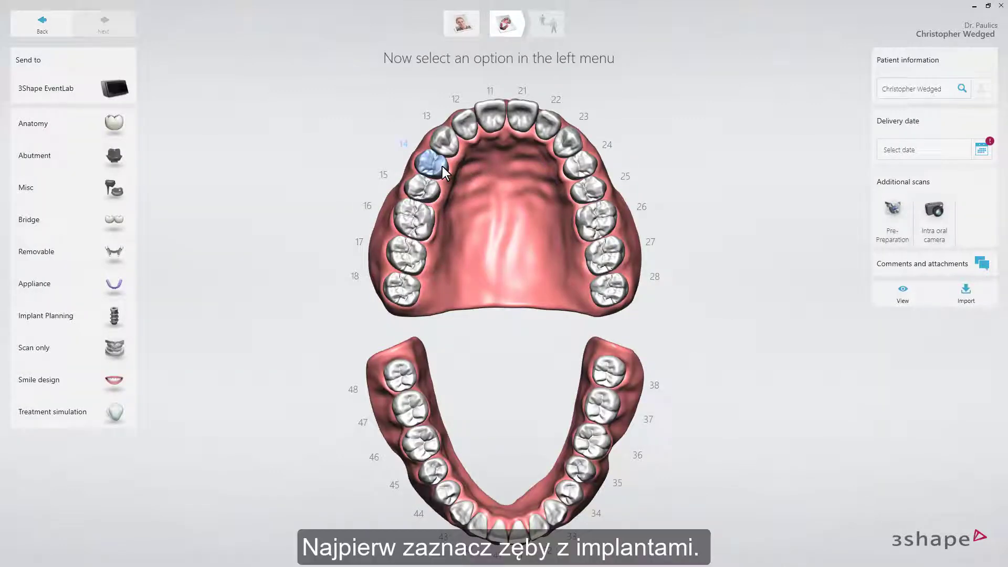
{"action": "left_click", "coordinate": [425, 216]}
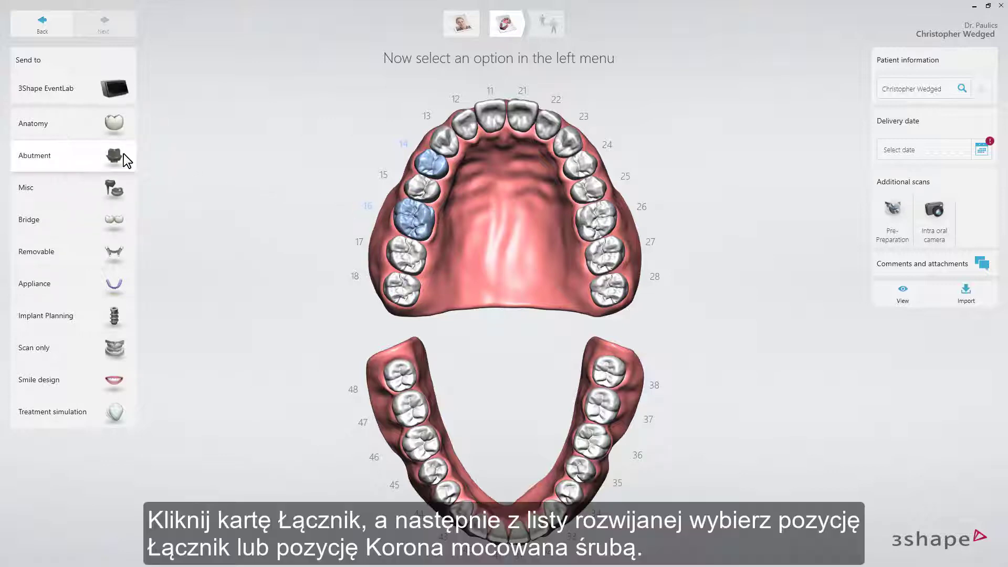
{"action": "left_click", "coordinate": [124, 153]}
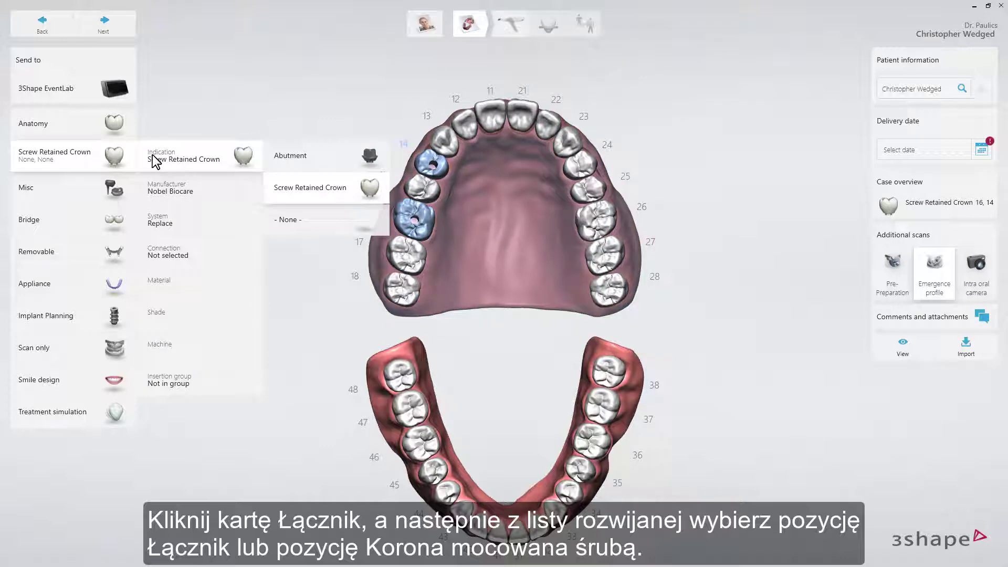
{"action": "left_click", "coordinate": [337, 187]}
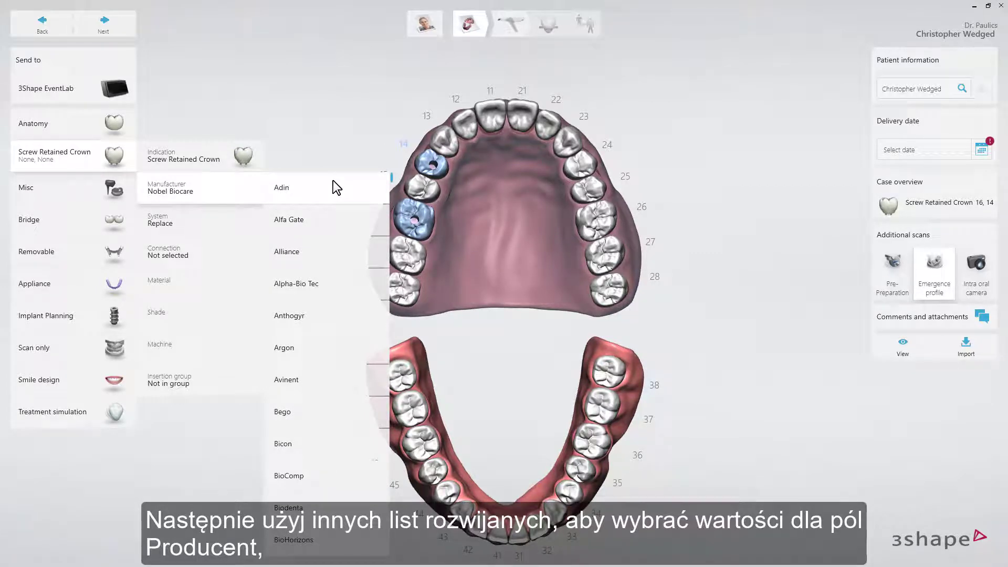
Set both screw-retained crowns to manufacturer Nobel Biocare, system Replace, connection NP, material Emax and shade A3.
{"action": "scroll", "coordinate": [336, 284], "scroll_direction": "down", "scroll_amount": 5}
{"action": "scroll", "coordinate": [333, 282], "scroll_direction": "down", "scroll_amount": 10}
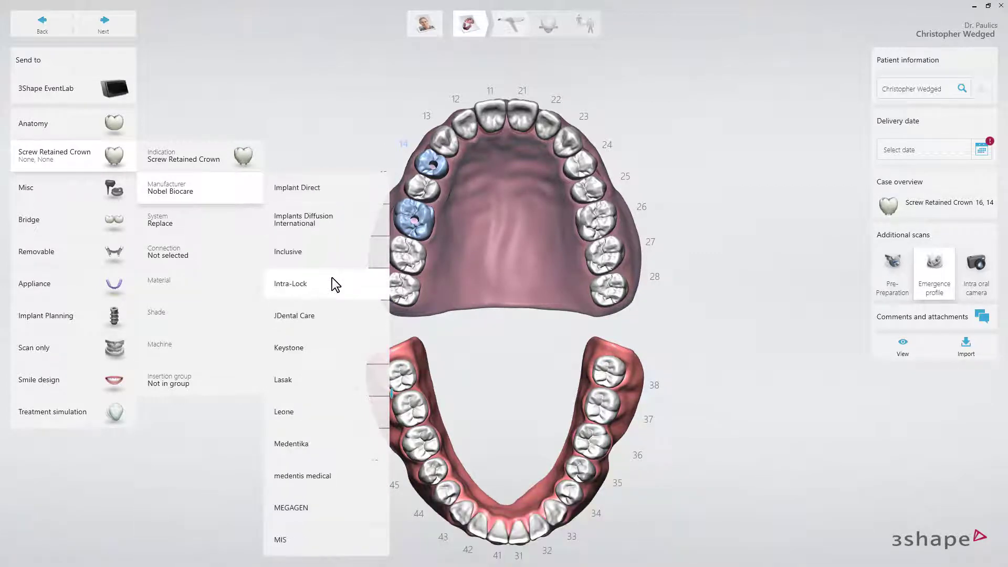
{"action": "left_click", "coordinate": [332, 318]}
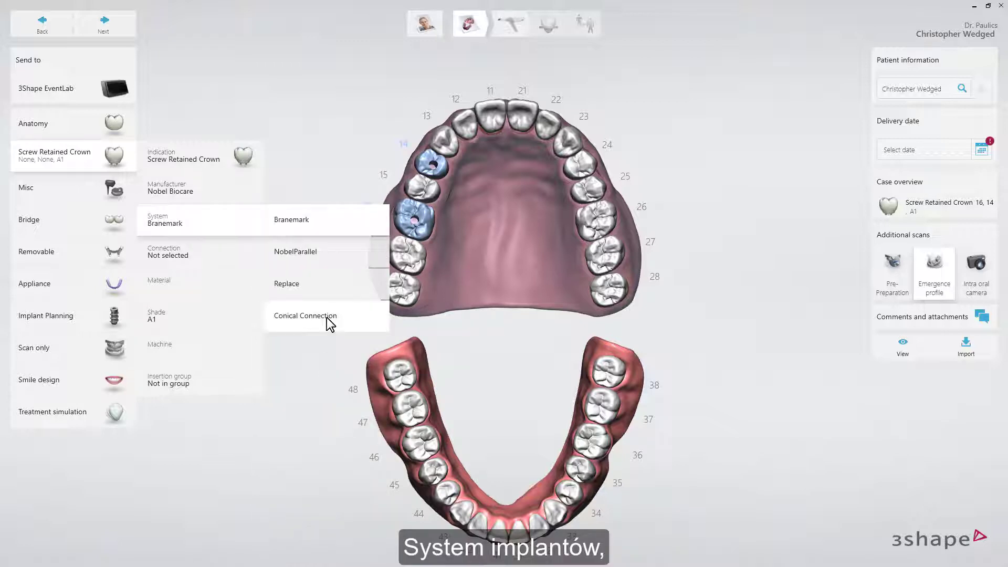
{"action": "left_click", "coordinate": [327, 283]}
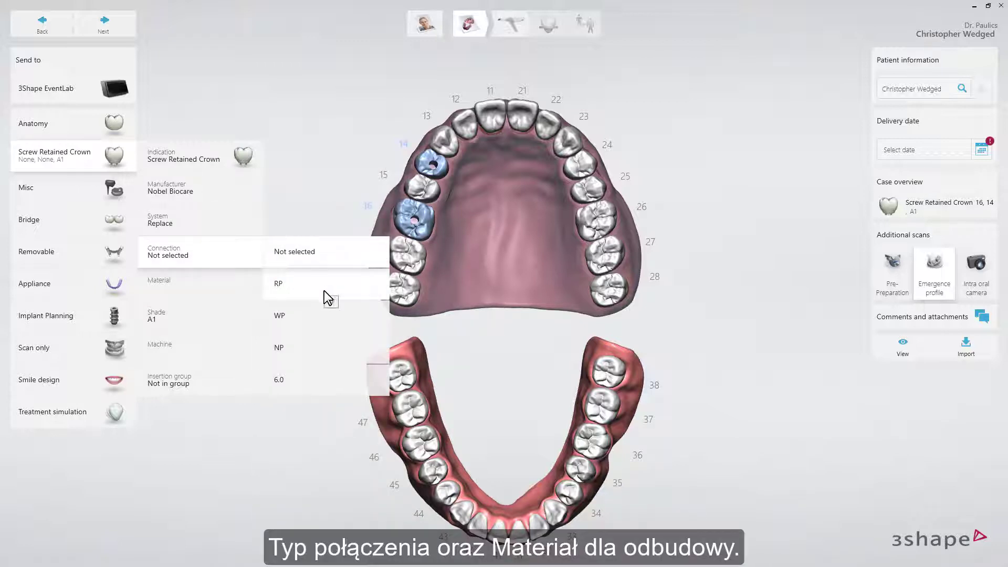
{"action": "left_click", "coordinate": [324, 356]}
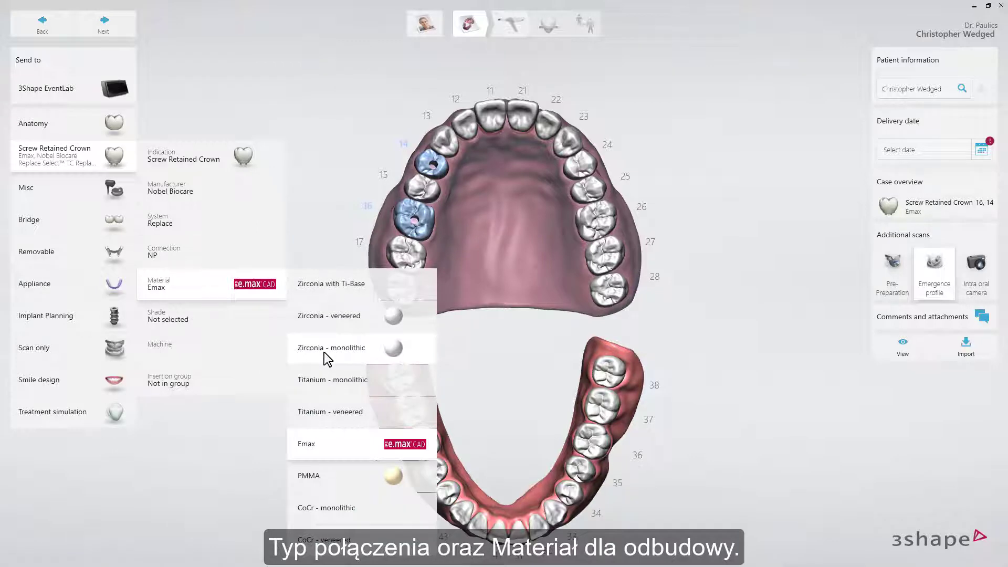
{"action": "left_click", "coordinate": [322, 448]}
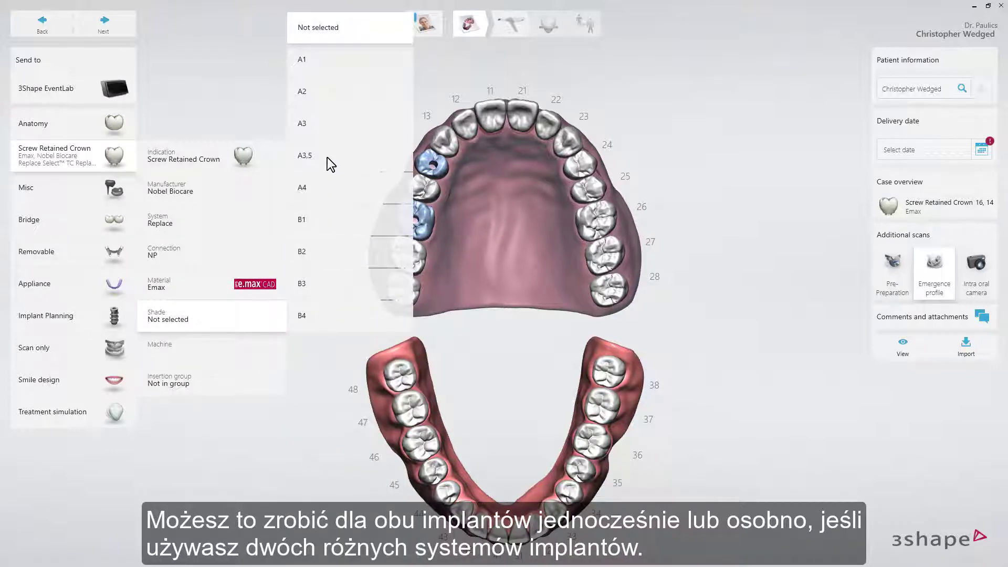
{"action": "left_click", "coordinate": [327, 130]}
{"action": "left_click", "coordinate": [313, 383]}
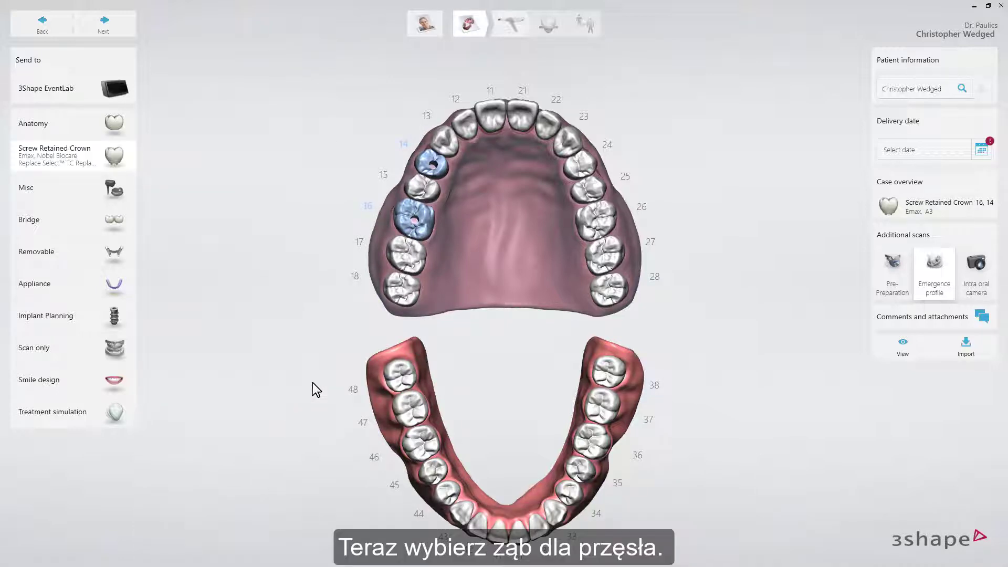
Assign a Crown Pontic in Emax with shade A3 to tooth 15.
{"action": "left_click", "coordinate": [418, 186]}
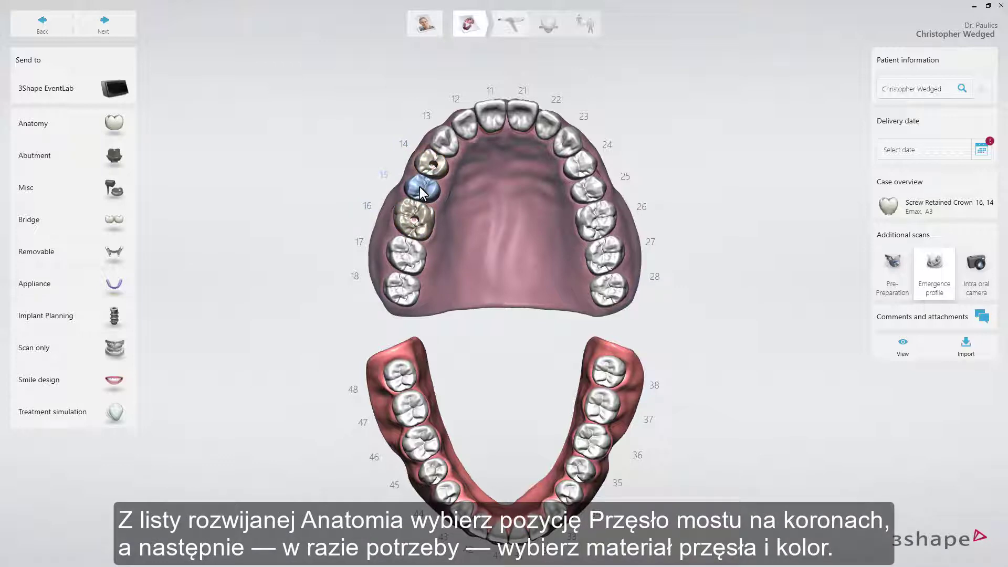
{"action": "left_click", "coordinate": [120, 125]}
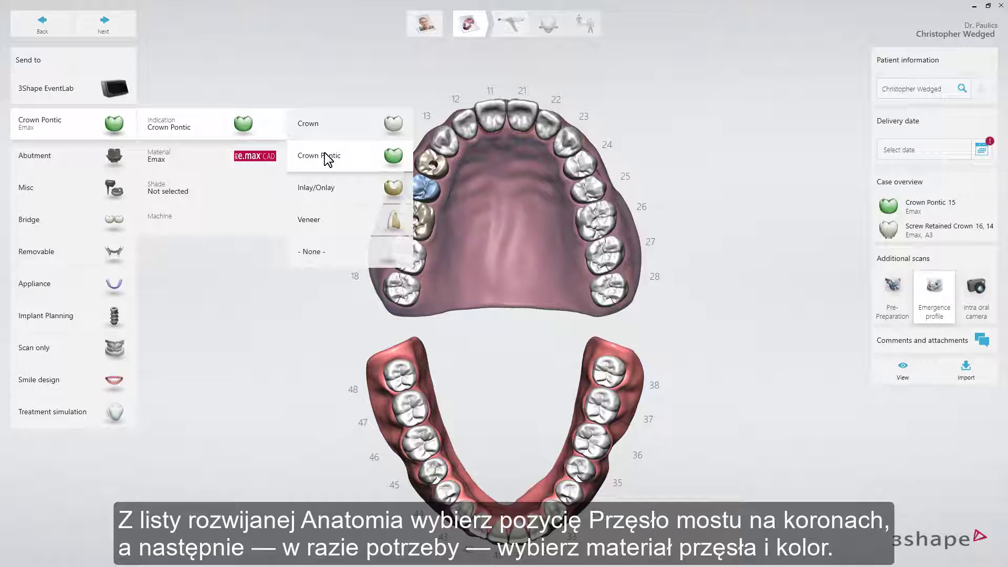
{"action": "left_click", "coordinate": [324, 153]}
{"action": "left_click", "coordinate": [325, 158]}
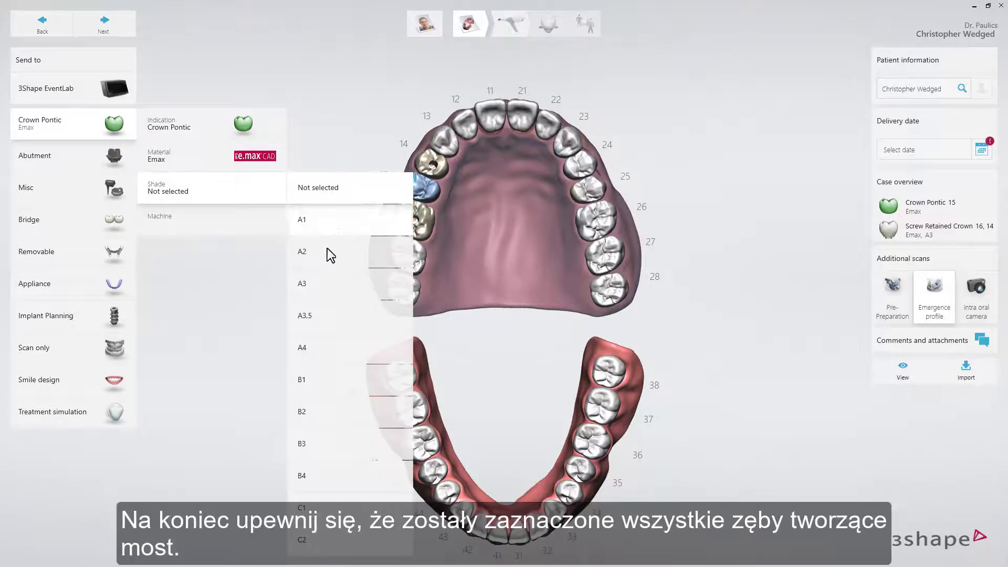
{"action": "left_click", "coordinate": [322, 284]}
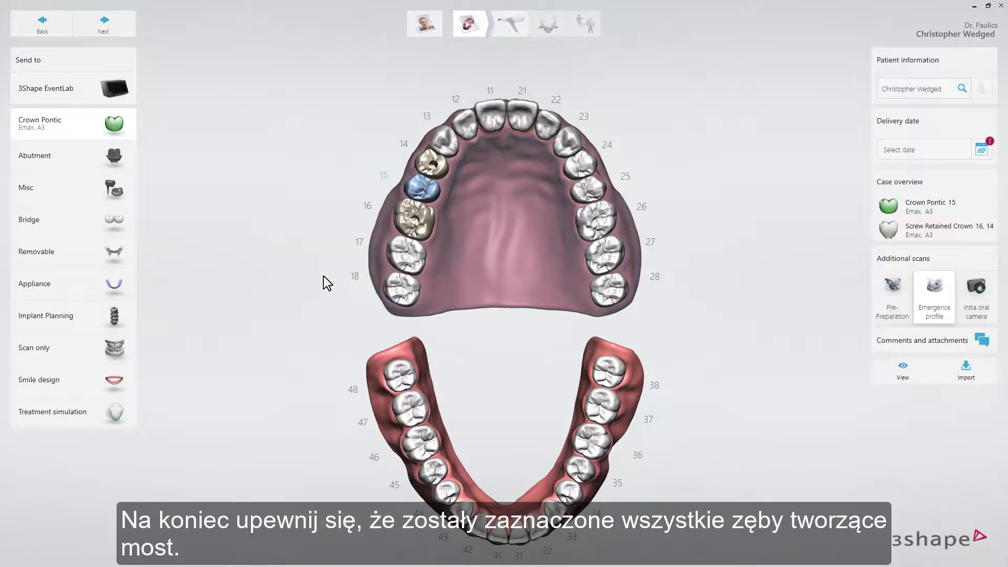
Join teeth 14 to 16 with the Bridge indication and choose the bridge type.
{"action": "left_click", "coordinate": [425, 193], "text": "ctrl"}
{"action": "left_click", "coordinate": [133, 215]}
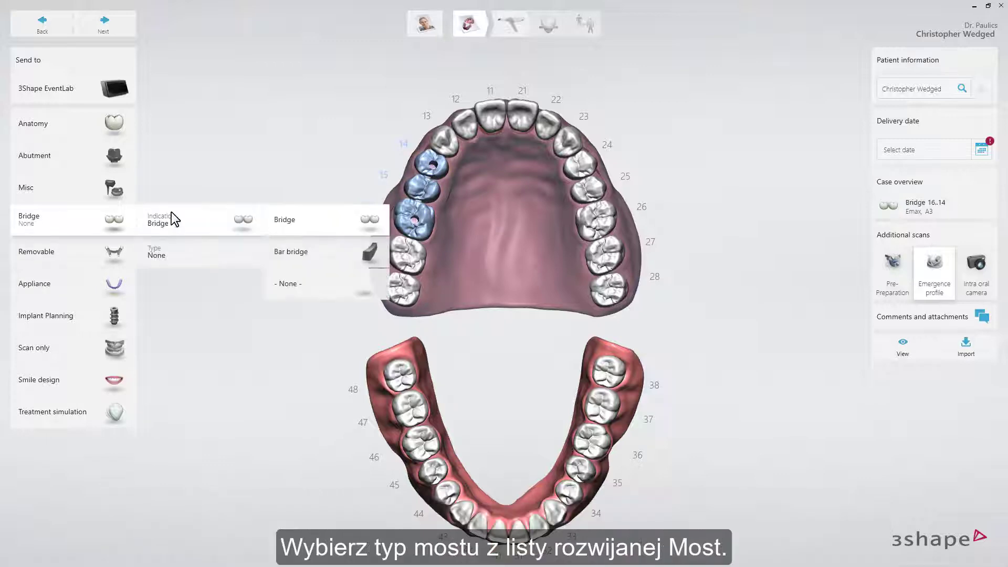
{"action": "left_click", "coordinate": [314, 219]}
{"action": "left_click", "coordinate": [315, 252]}
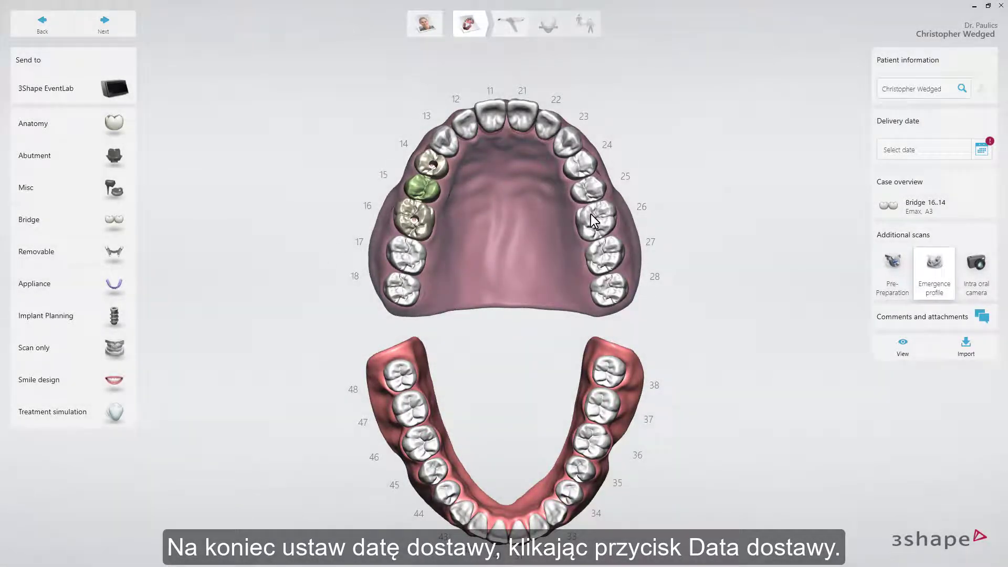
Set the delivery date to 28/09/2018 at 13:00 and proceed to the scan page.
{"action": "left_click", "coordinate": [982, 150]}
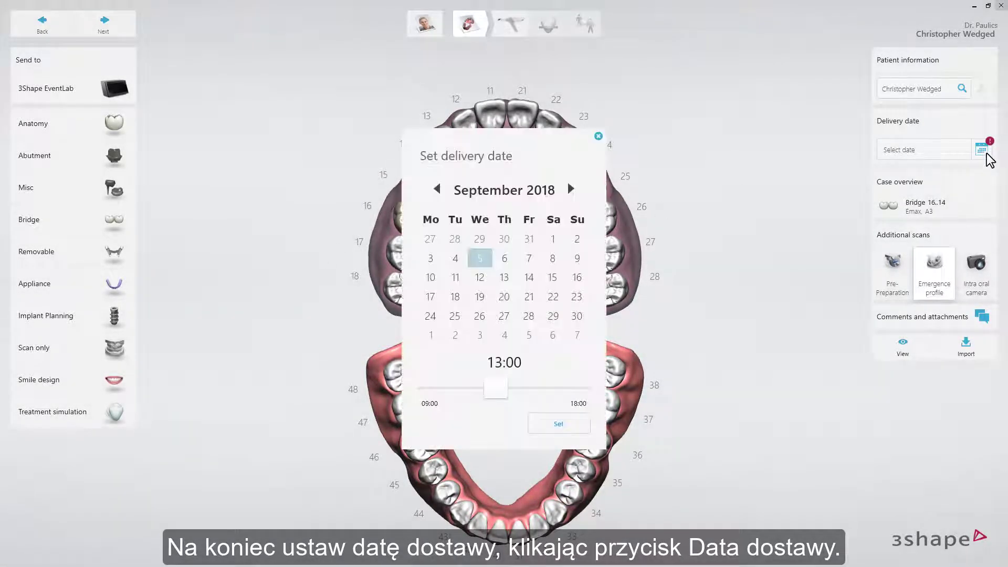
{"action": "left_click", "coordinate": [530, 318]}
{"action": "left_click", "coordinate": [557, 423]}
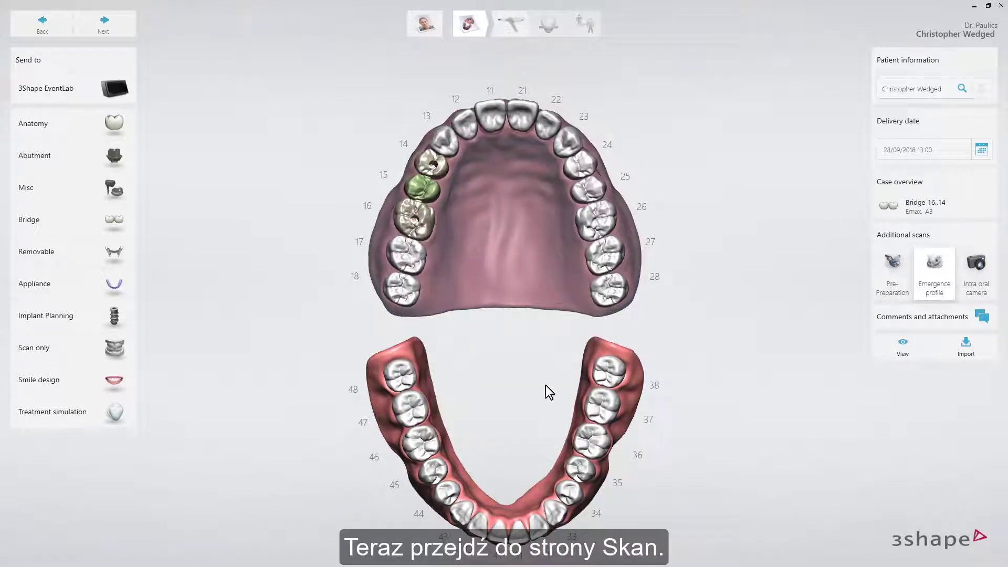
{"action": "left_click", "coordinate": [509, 22]}
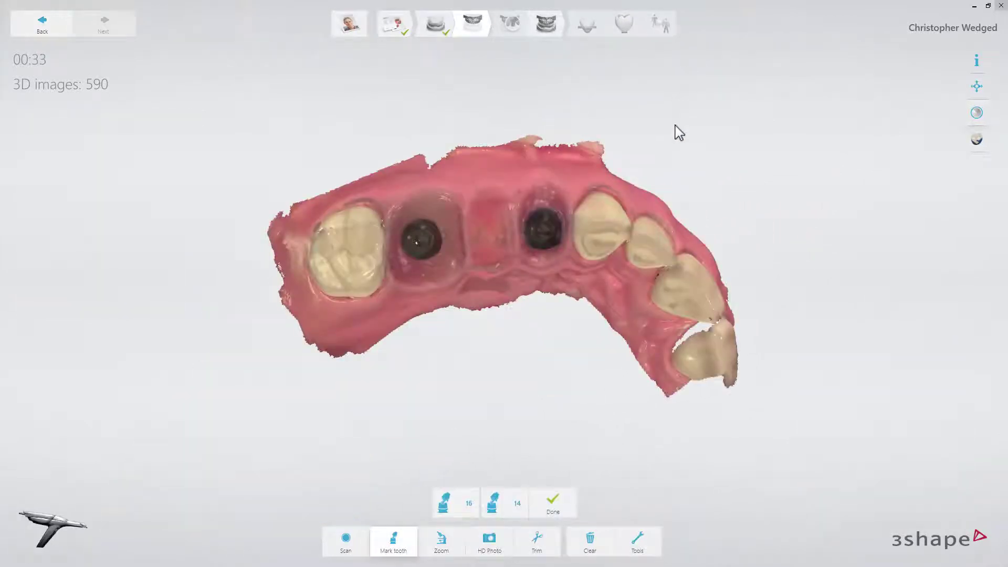
Trim the healing abutment at tooth 14 out of the scan with the 2 mm brush.
{"action": "left_click", "coordinate": [537, 542]}
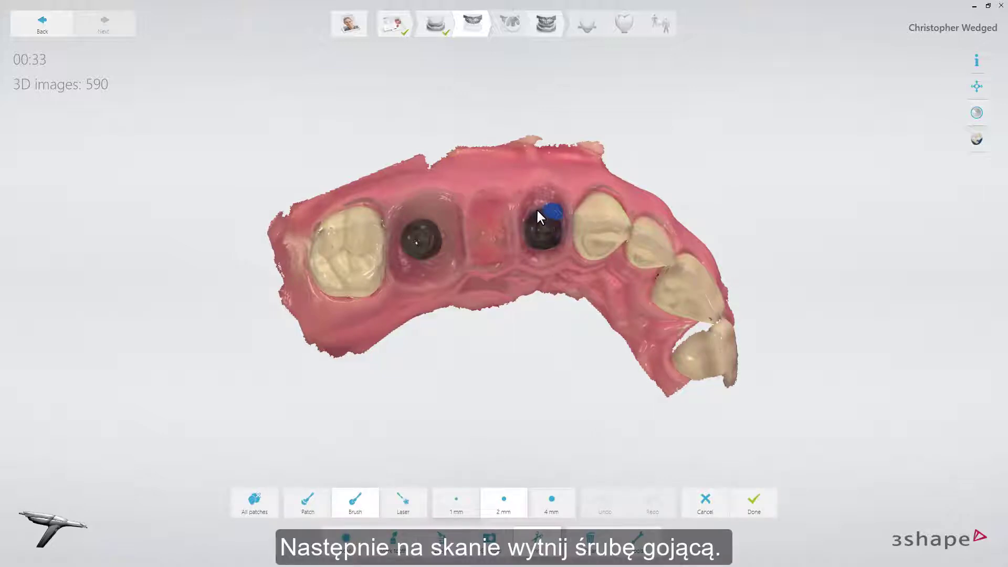
{"action": "mouse_move", "coordinate": [532, 246]}
{"action": "left_mouse_down"}
{"action": "mouse_move", "coordinate": [559, 216]}
{"action": "mouse_move", "coordinate": [542, 236]}
{"action": "left_mouse_up"}
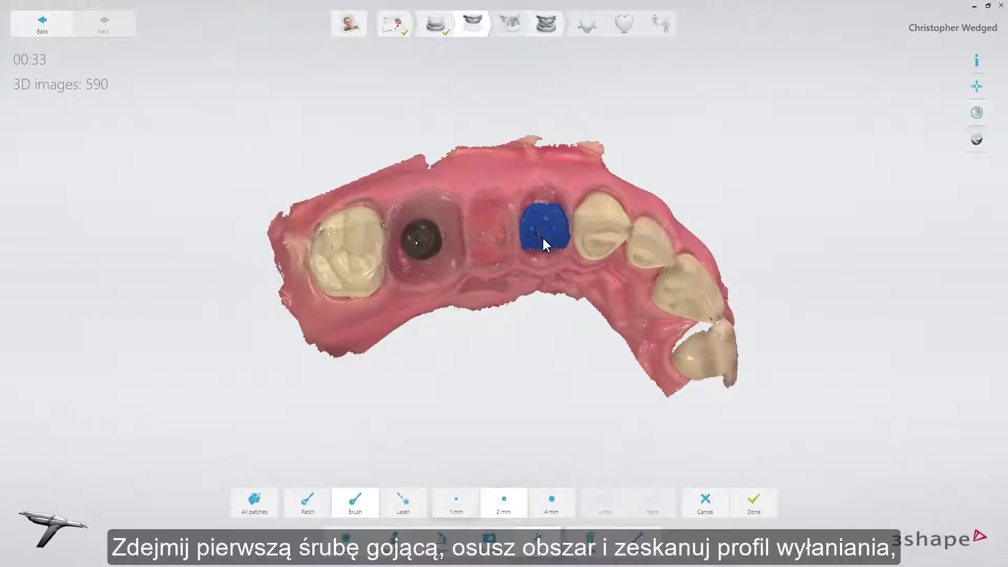
{"action": "left_click", "coordinate": [756, 504]}
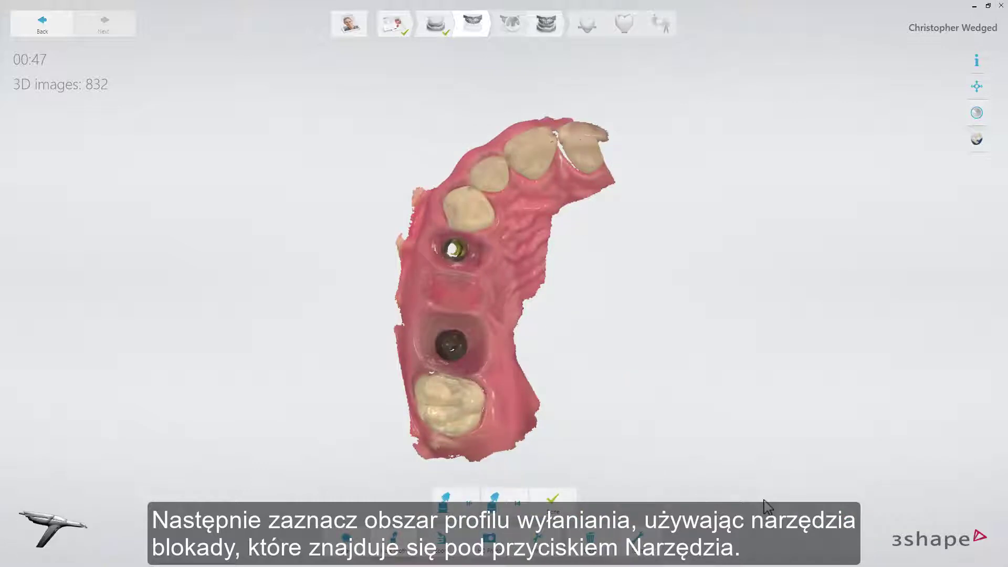
Lock the scanned emergence profile surface at tooth 14 with the 2 mm brush.
{"action": "left_click", "coordinate": [650, 536]}
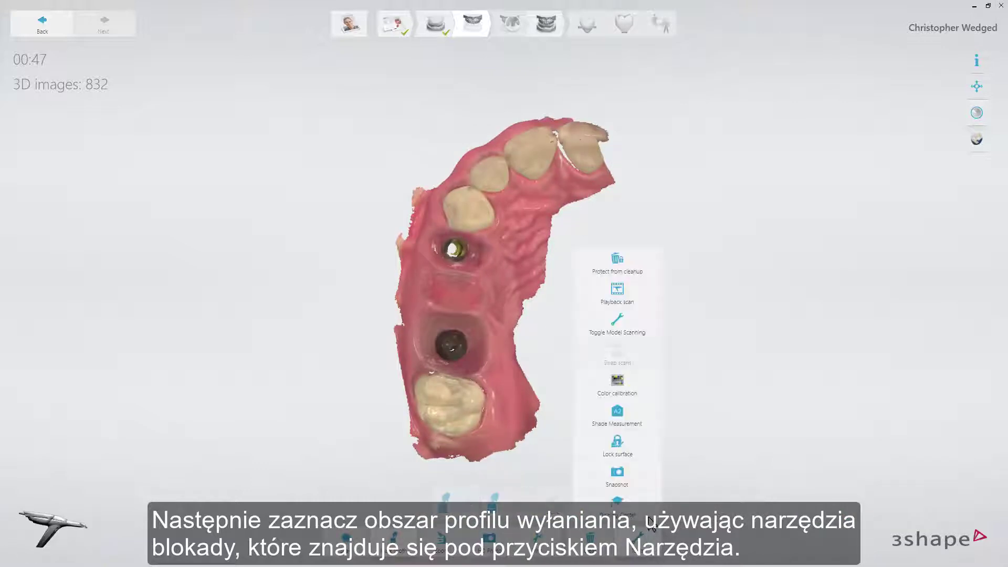
{"action": "left_click", "coordinate": [638, 451]}
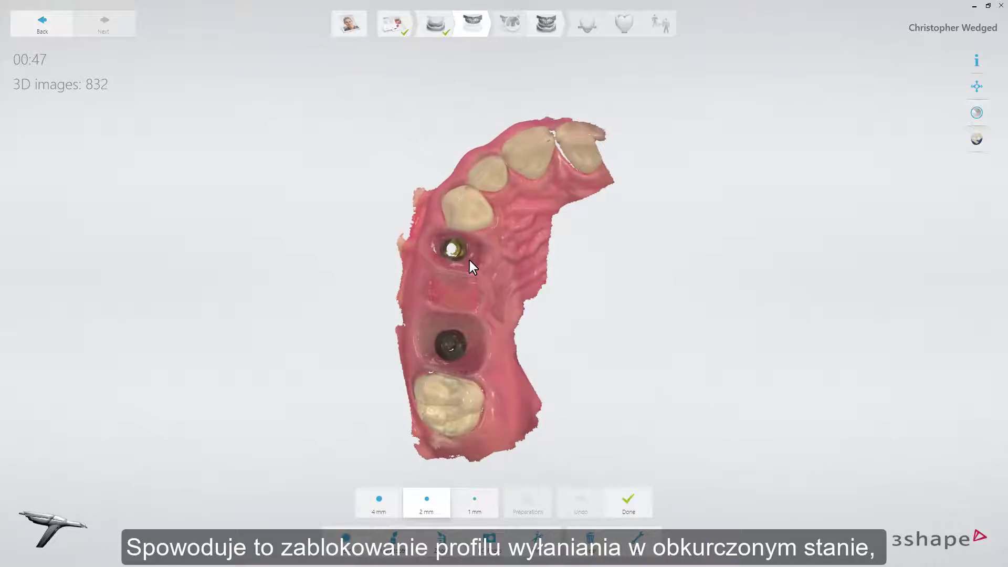
{"action": "right_click_drag", "start_coordinate": [470, 260], "coordinate": [451, 246]}
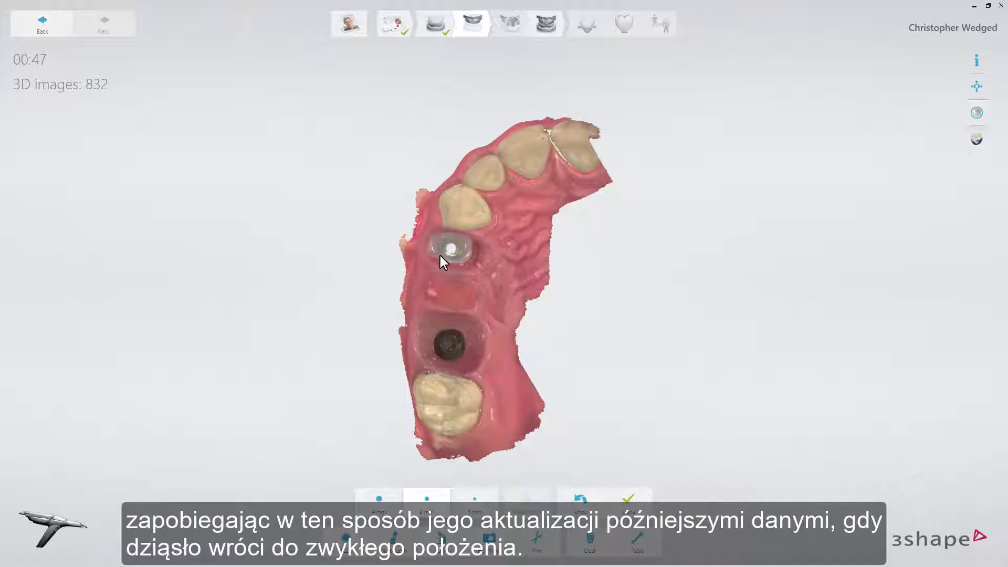
{"action": "left_click", "coordinate": [630, 506]}
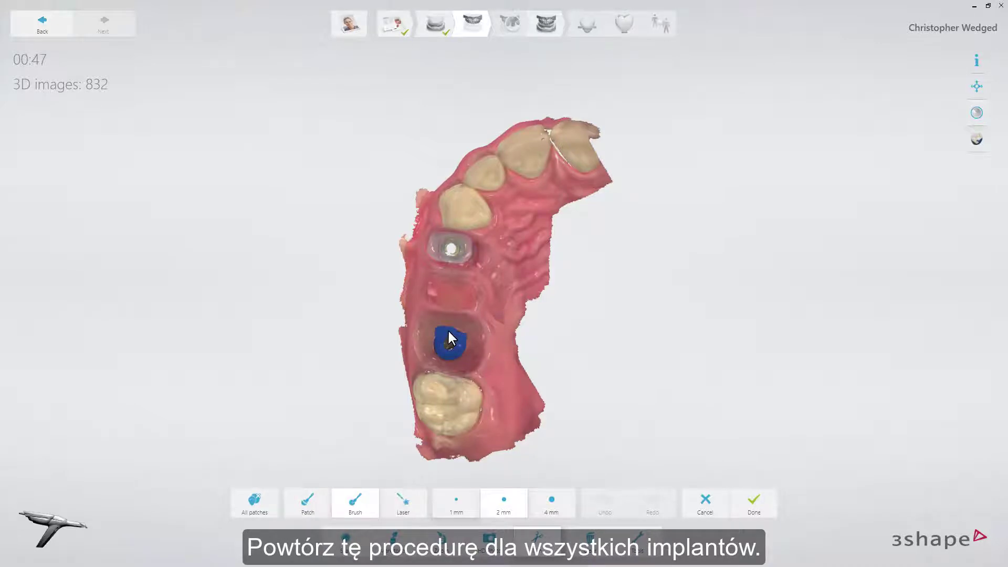
Trim the healing abutment at tooth 16 out of the scan and lock its scanned emergence profile, using 2 mm brushes.
{"action": "left_click_drag", "start_coordinate": [462, 340], "coordinate": [448, 347]}
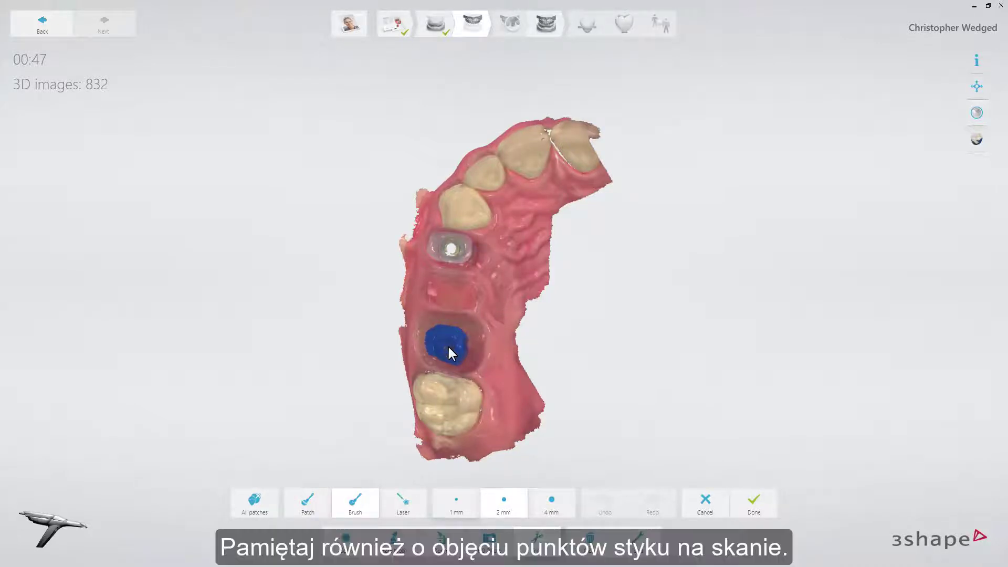
{"action": "left_click", "coordinate": [743, 508]}
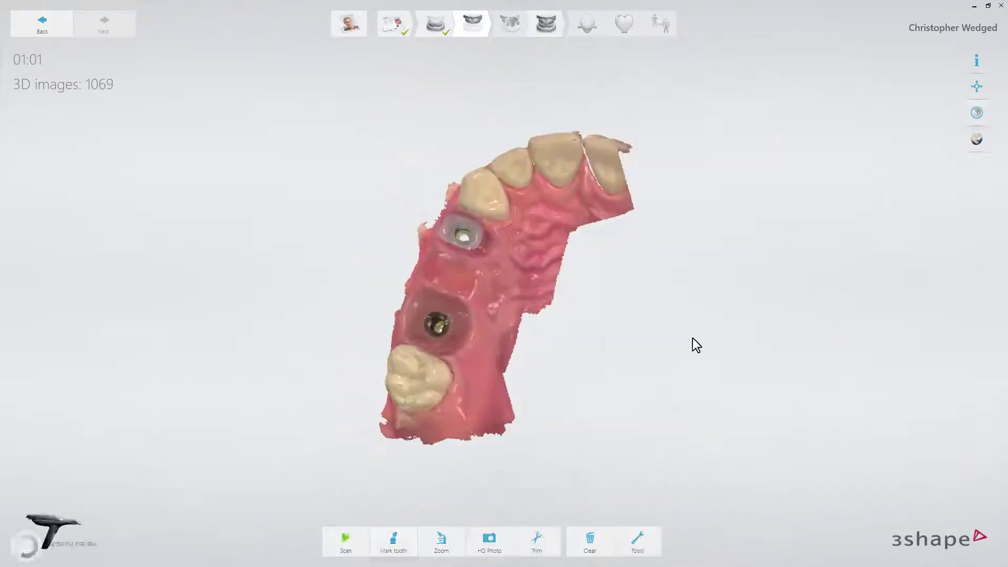
{"action": "left_click", "coordinate": [653, 540]}
{"action": "left_click", "coordinate": [633, 448]}
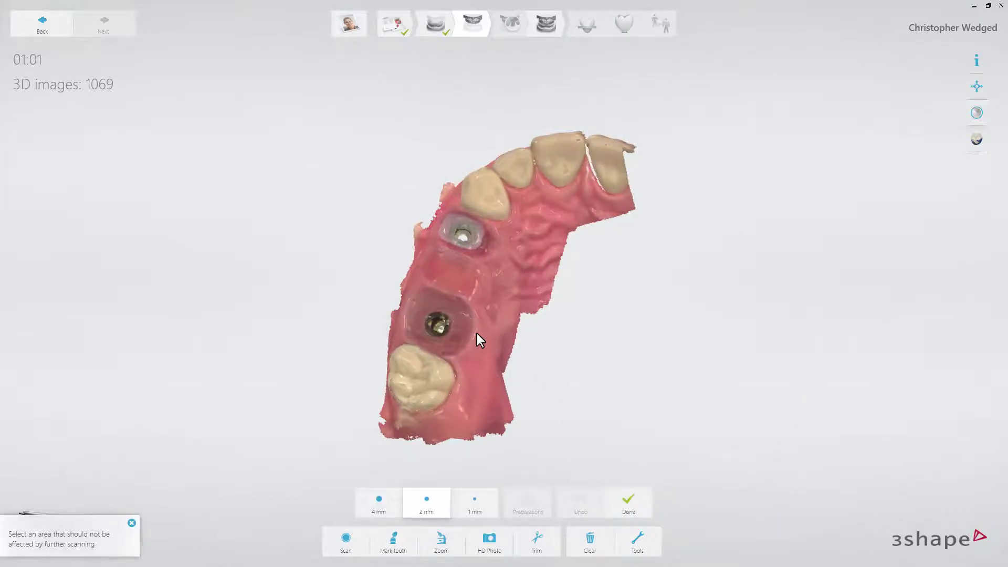
{"action": "left_click_drag", "start_coordinate": [462, 328], "coordinate": [444, 339]}
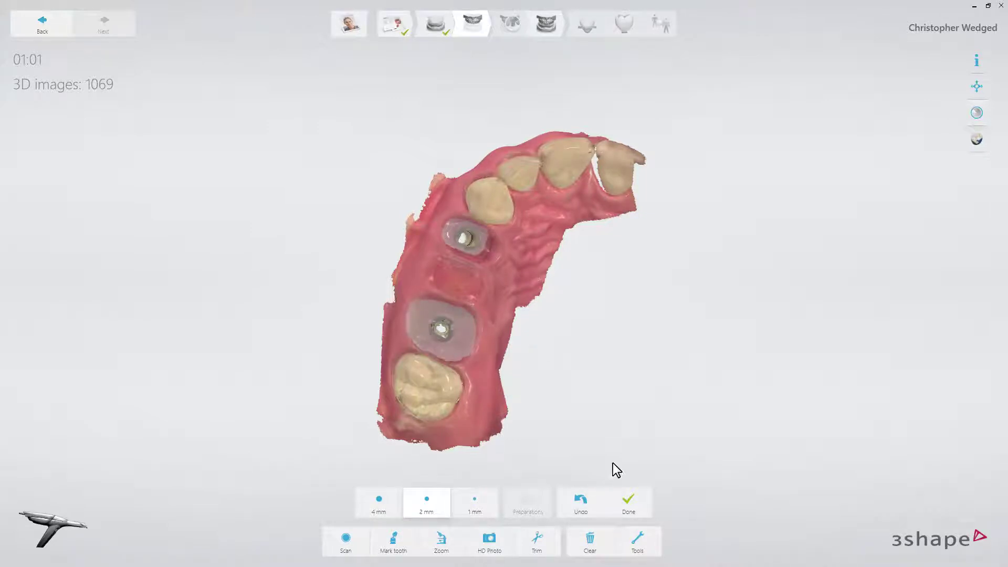
{"action": "left_click", "coordinate": [629, 502]}
Inspect the locked emergence profiles with the scan's texture colours turned off, and restore the colours.
{"action": "left_click", "coordinate": [976, 112]}
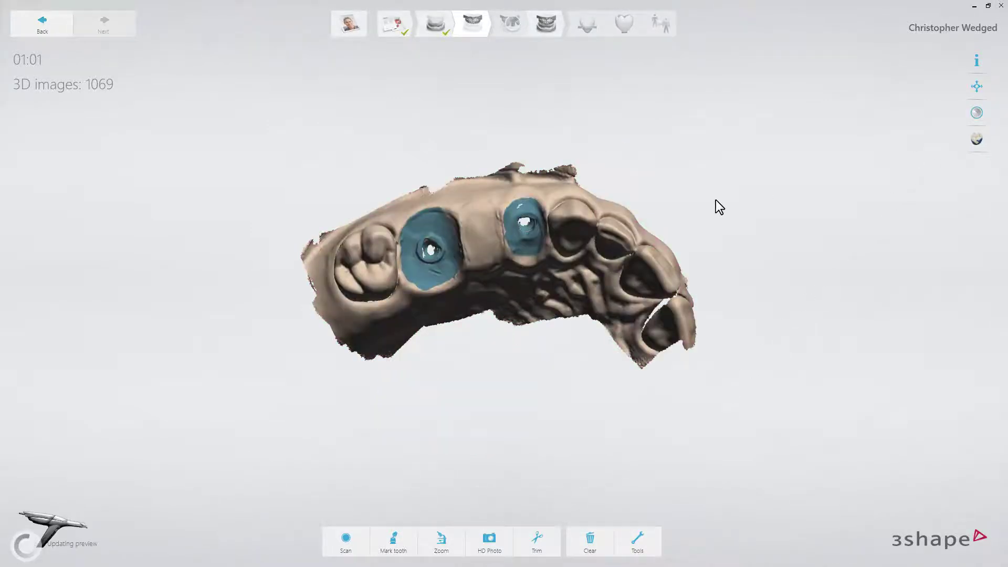
{"action": "left_click_drag", "start_coordinate": [715, 200], "coordinate": [737, 189]}
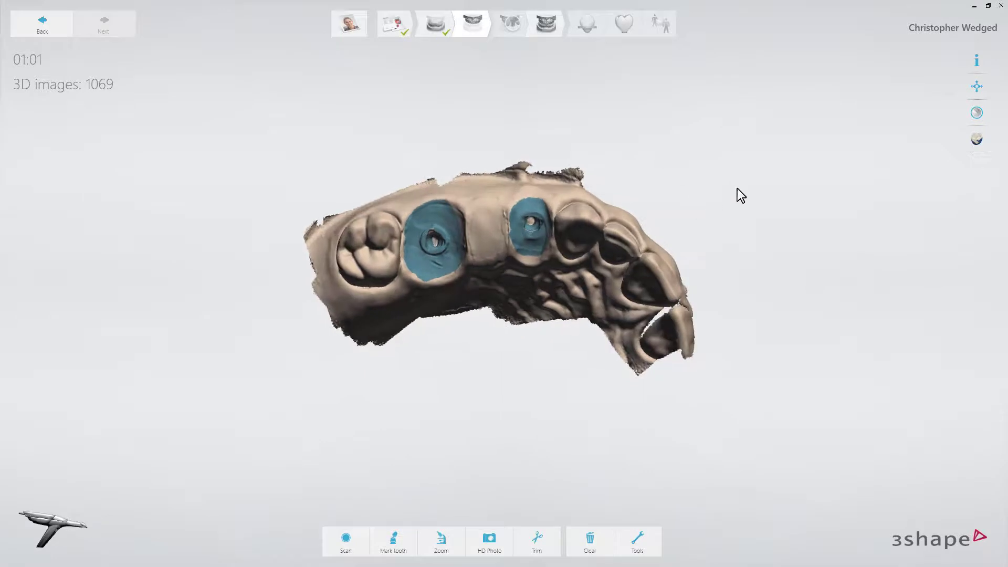
{"action": "left_click", "coordinate": [978, 113]}
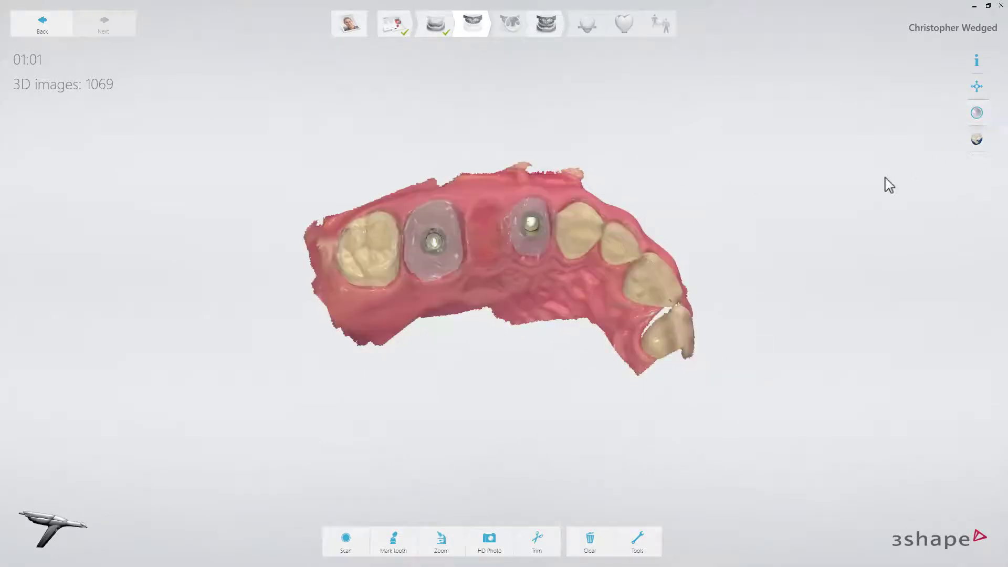
Mark the preparations for teeth 16 and 14 on their respective implant sites in the upper scan and finish the marking.
{"action": "left_click", "coordinate": [400, 532]}
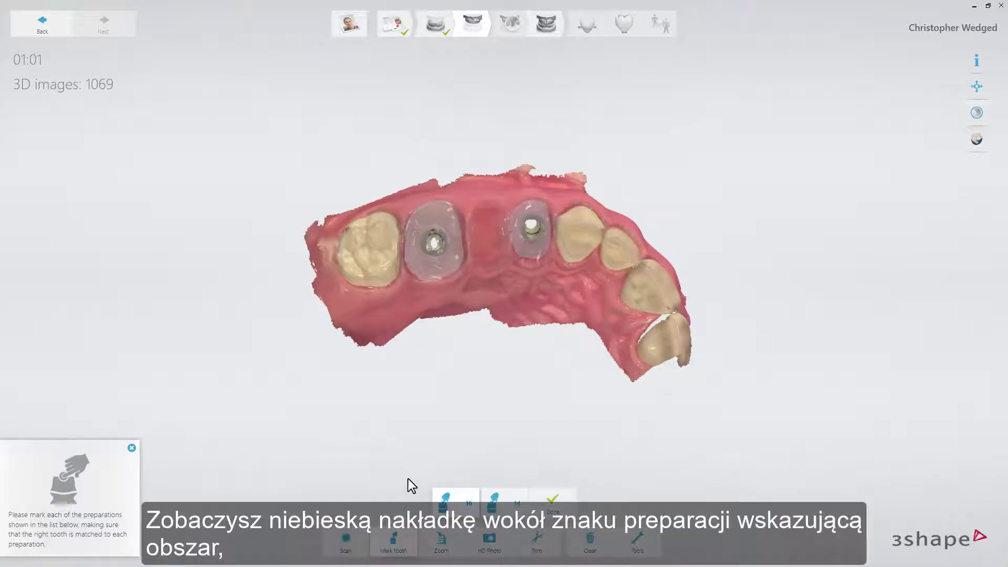
{"action": "left_click", "coordinate": [439, 250]}
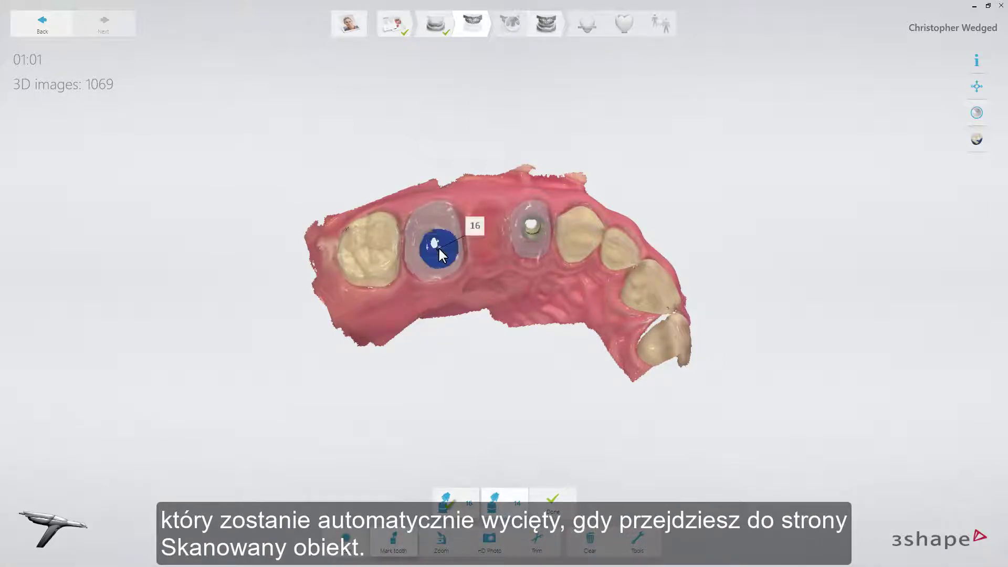
{"action": "left_click", "coordinate": [530, 234]}
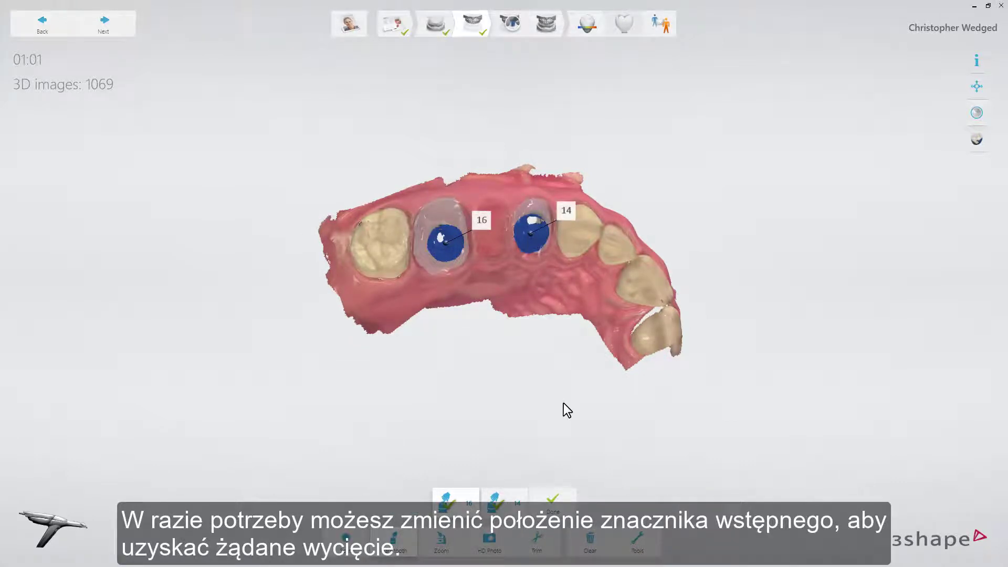
{"action": "left_click", "coordinate": [560, 511]}
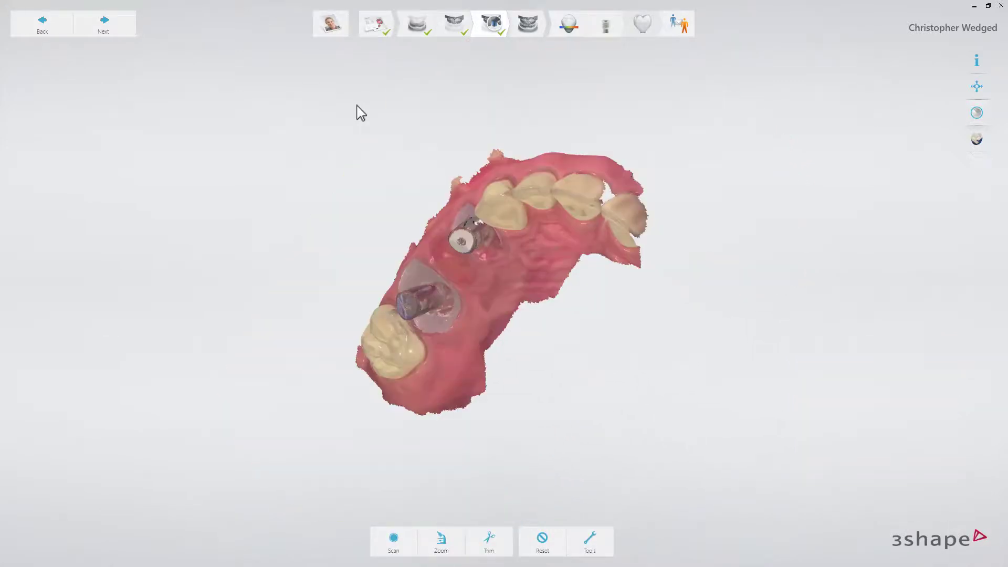
Proceed to the bite scan to align the upper and lower arches, and review the occluded models in the analysis stage.
{"action": "left_click", "coordinate": [545, 36]}
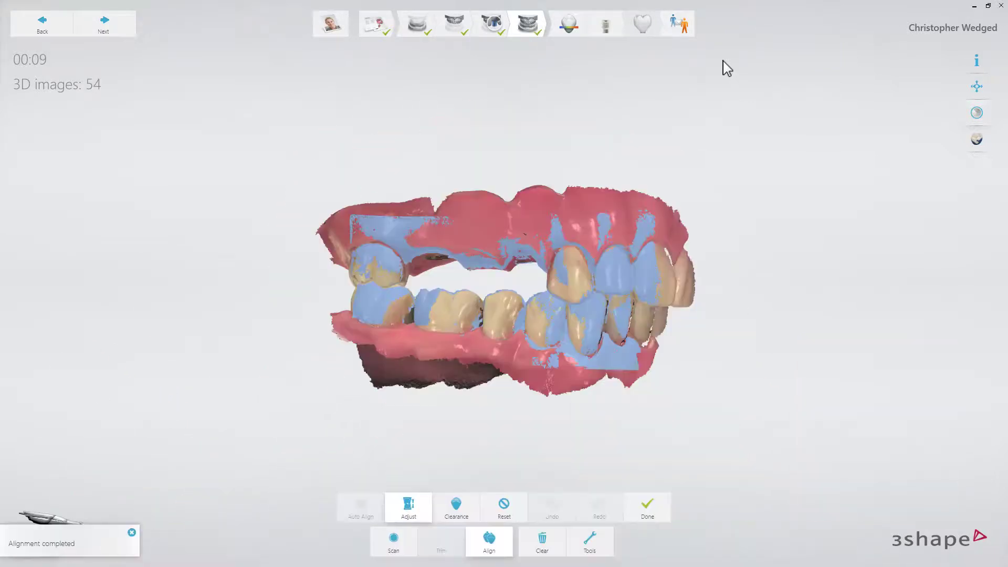
{"action": "left_click", "coordinate": [566, 35]}
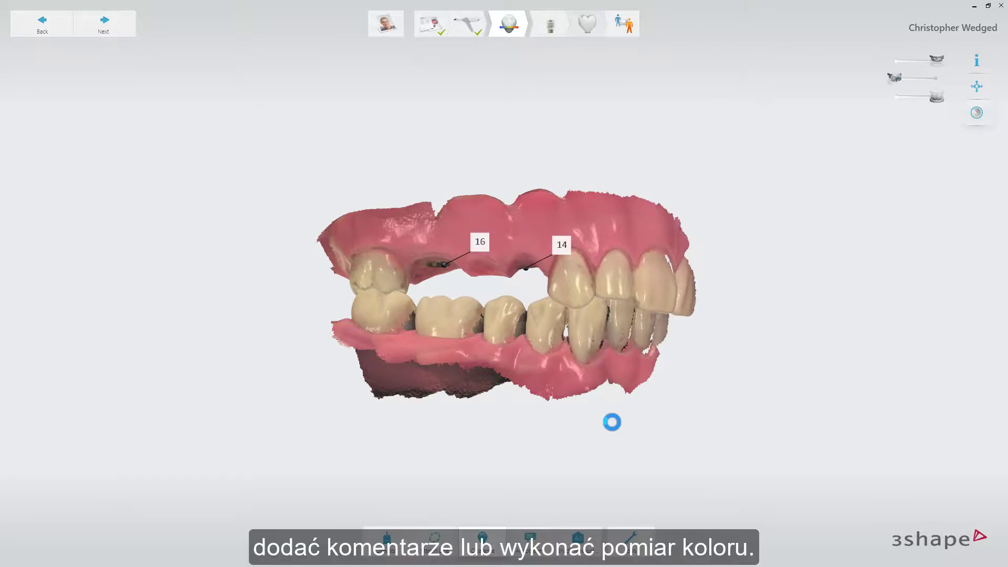
{"action": "right_click_drag", "start_coordinate": [607, 371], "coordinate": [611, 308]}
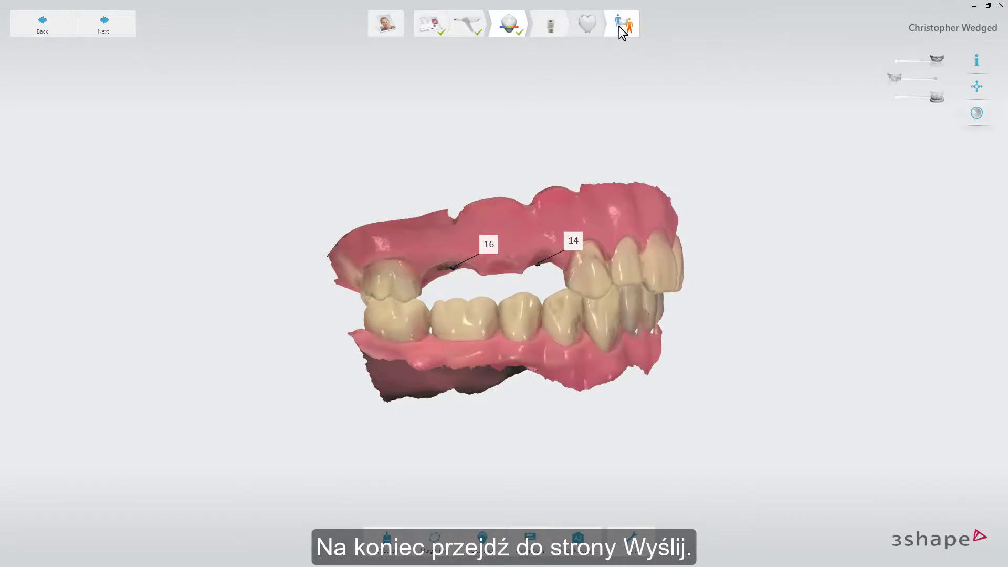
Proceed to the final sending stage and send the bridge 16–14 order with its scans.
{"action": "left_click", "coordinate": [621, 26]}
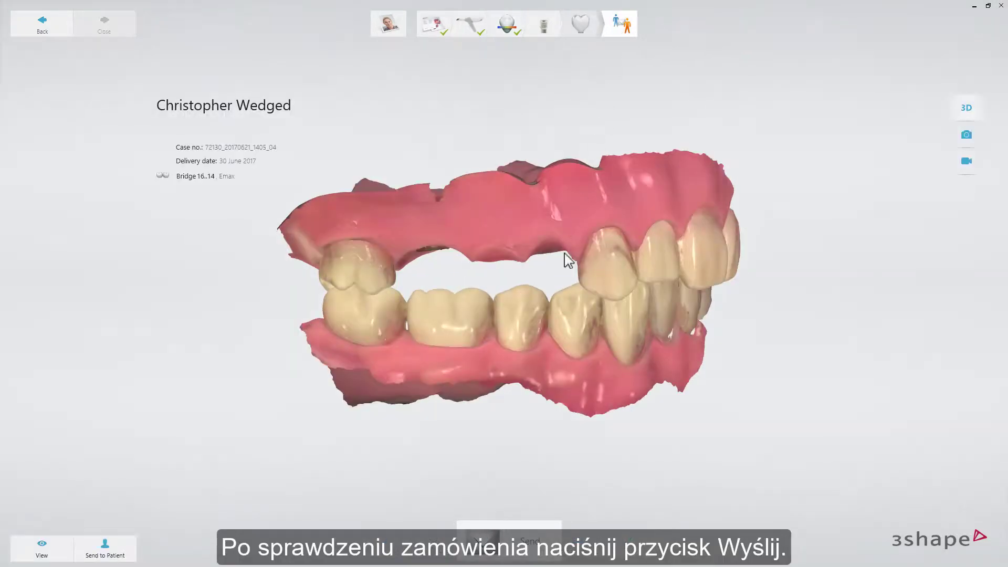
{"action": "left_click", "coordinate": [497, 552]}
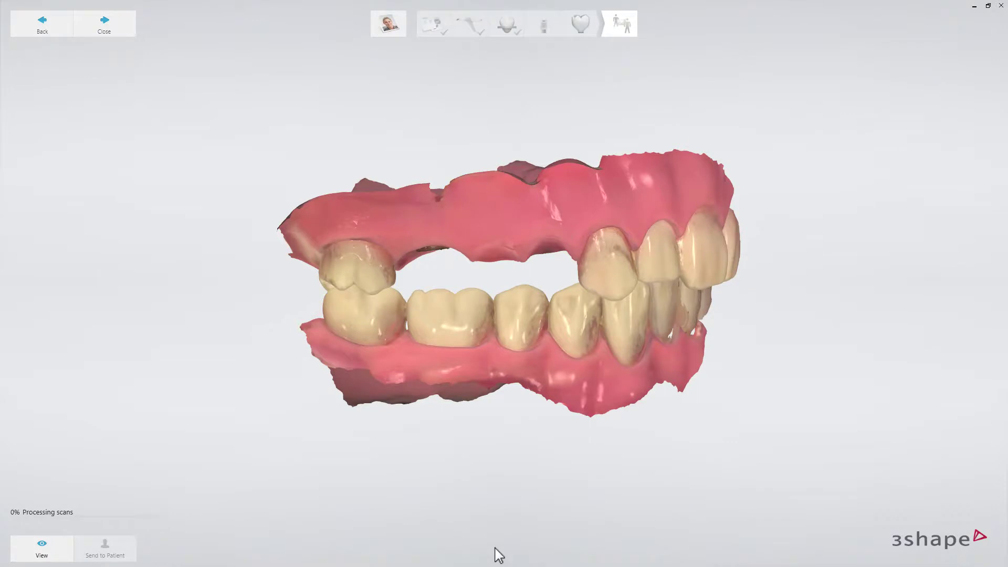